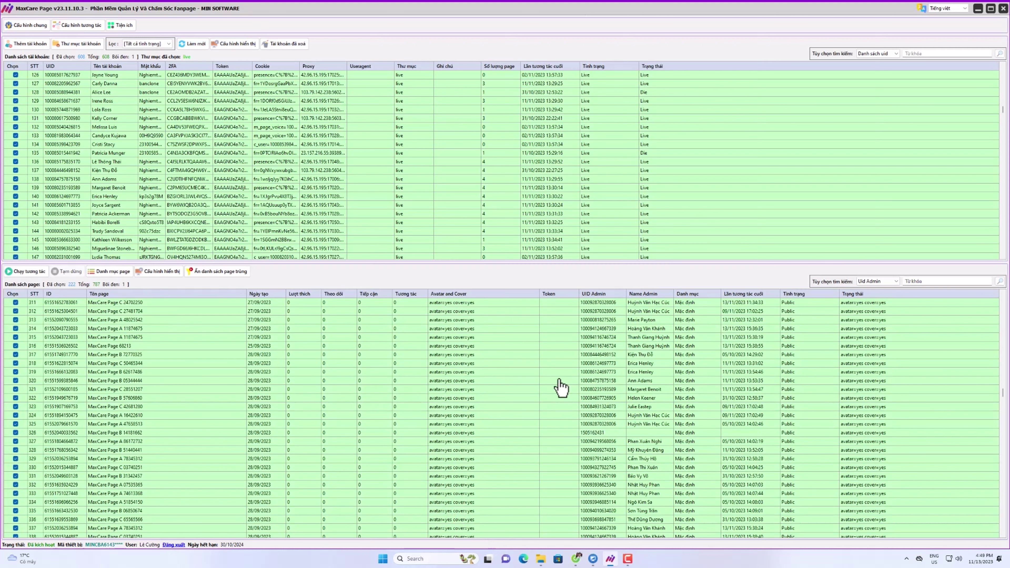
# Step: Open the settings for creating location pages under page profiles from the page list
pyautogui.moveTo(458, 357); pyautogui.dragTo(458, 457)
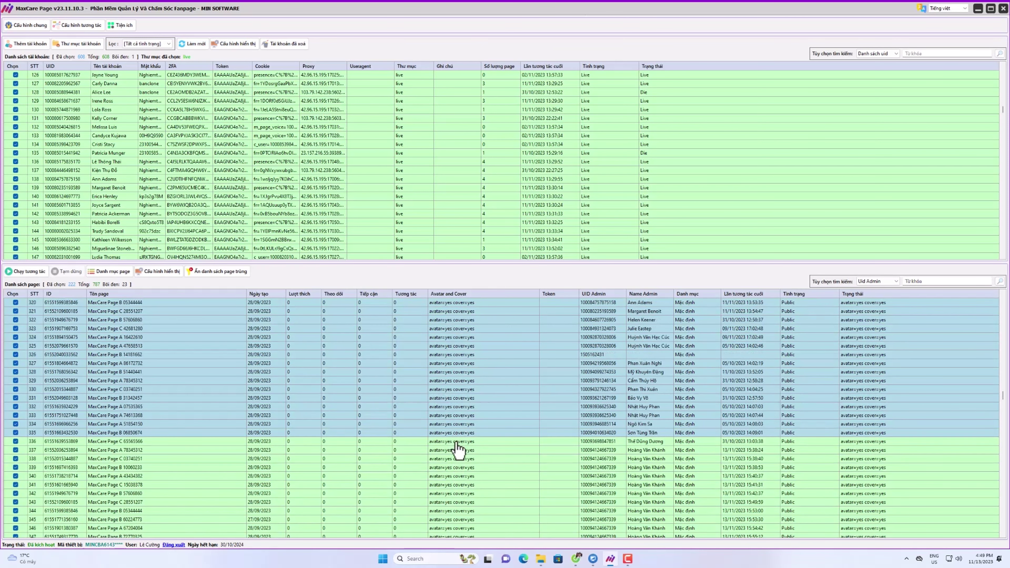
pyautogui.click(463, 382)
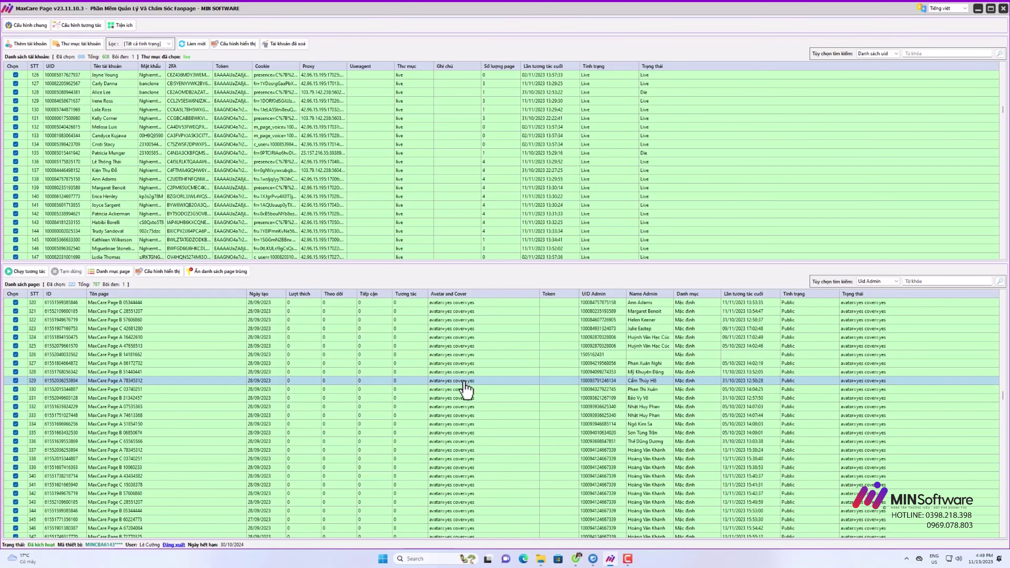
pyautogui.rightClick(355, 377)
pyautogui.rightClick(386, 361)
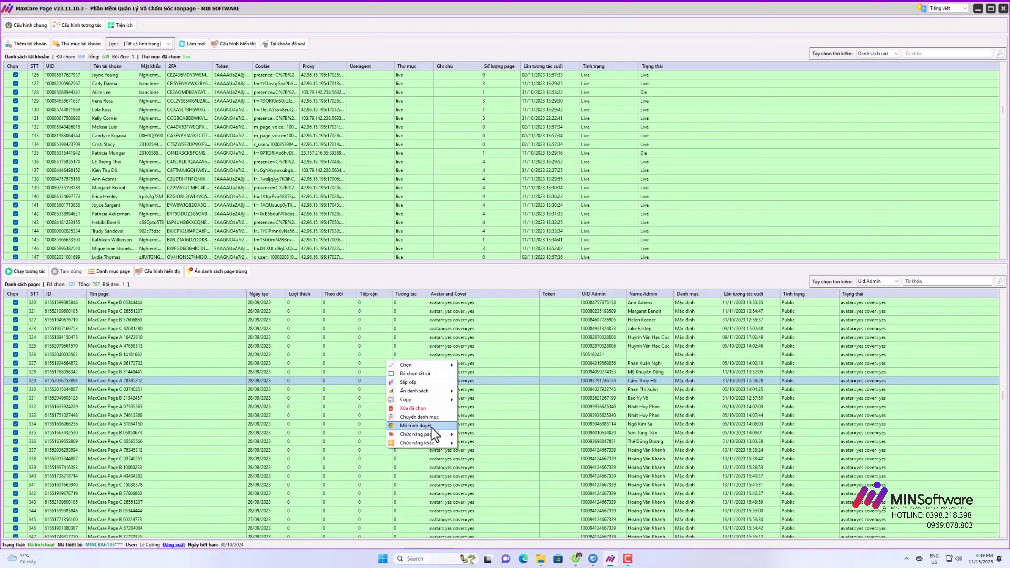
pyautogui.moveTo(422, 443)
pyautogui.click(491, 437)
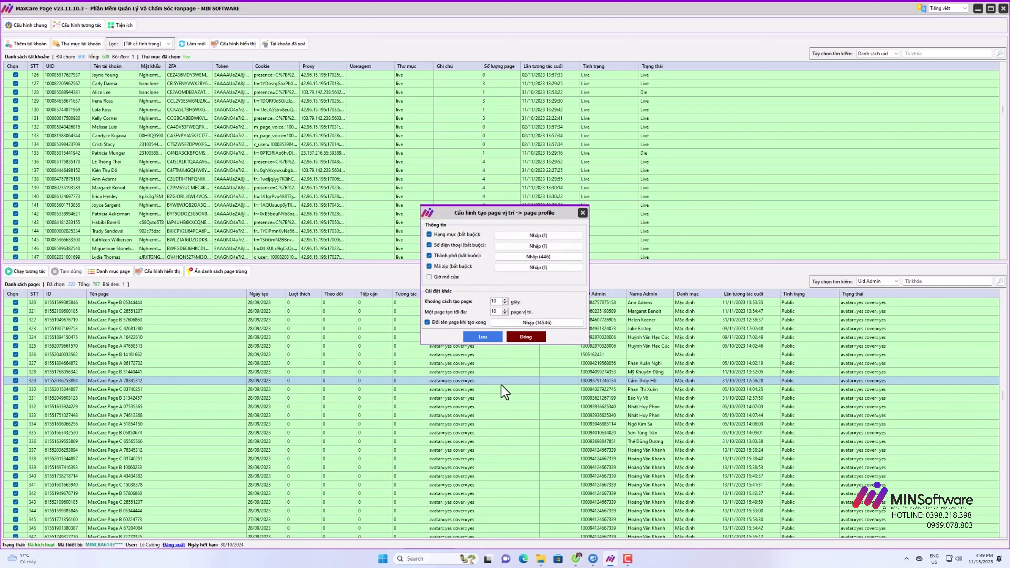
# Step: Examine the category list and the phone number list in the location page settings, closing both without changes
pyautogui.click(538, 235)
pyautogui.hotkey('ctrl', 'a')
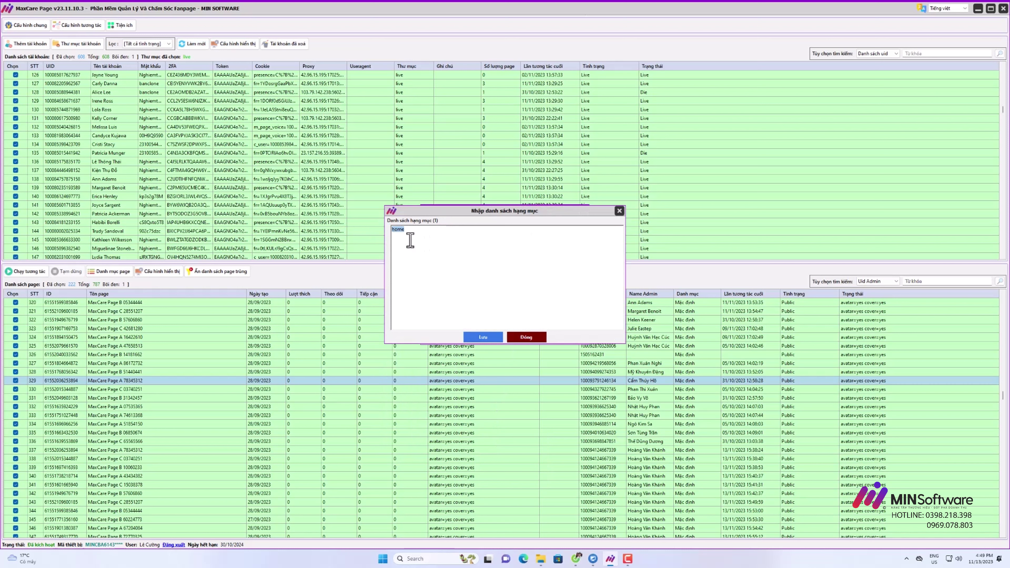
pyautogui.hotkey('ctrl', 'a')
pyautogui.click(516, 339)
pyautogui.click(533, 246)
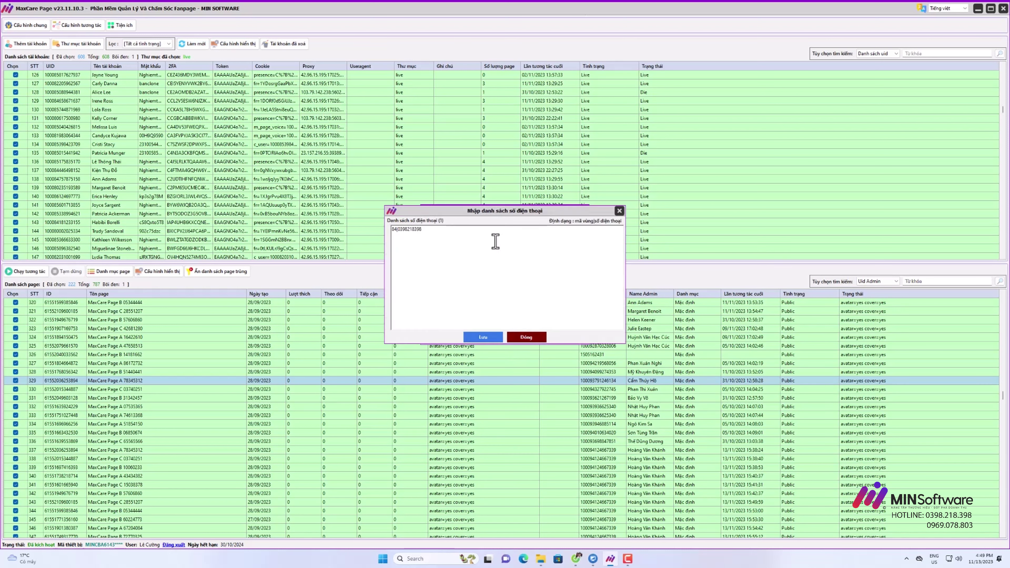
pyautogui.hotkey('ctrl', 'a')
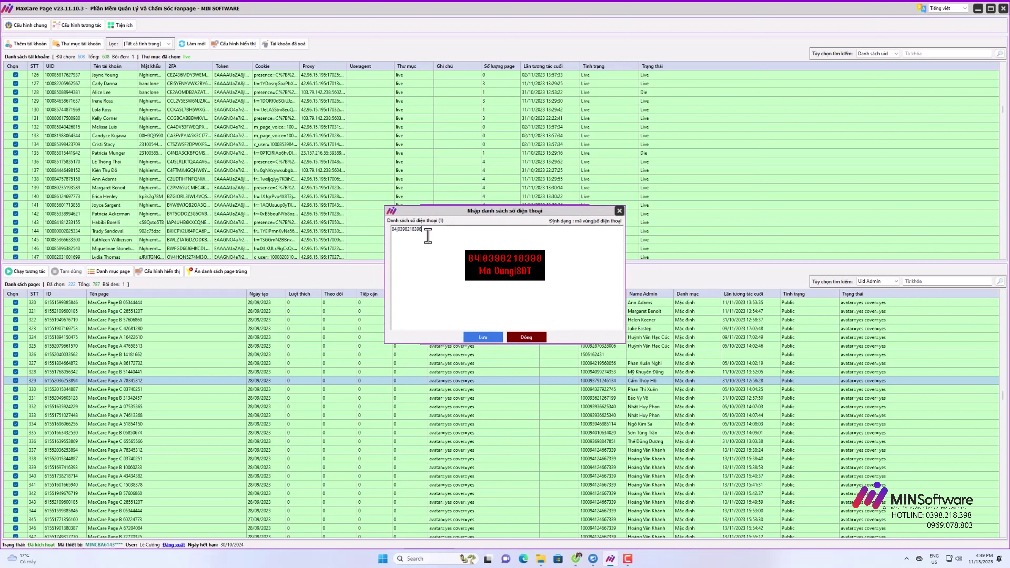
pyautogui.click(521, 337)
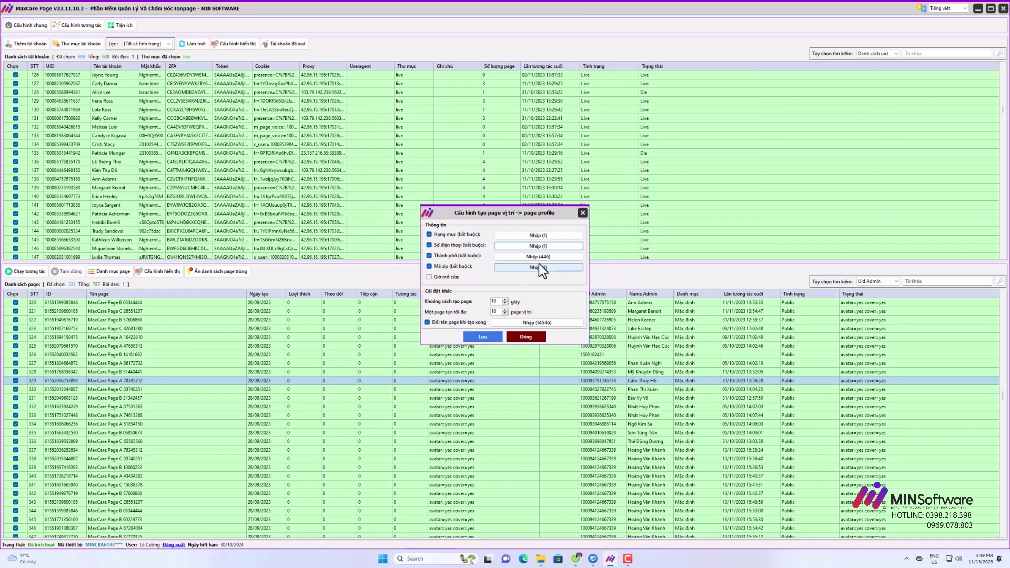
# Step: Review and save the list of cities and the list of zip codes for the location pages
pyautogui.click(533, 257)
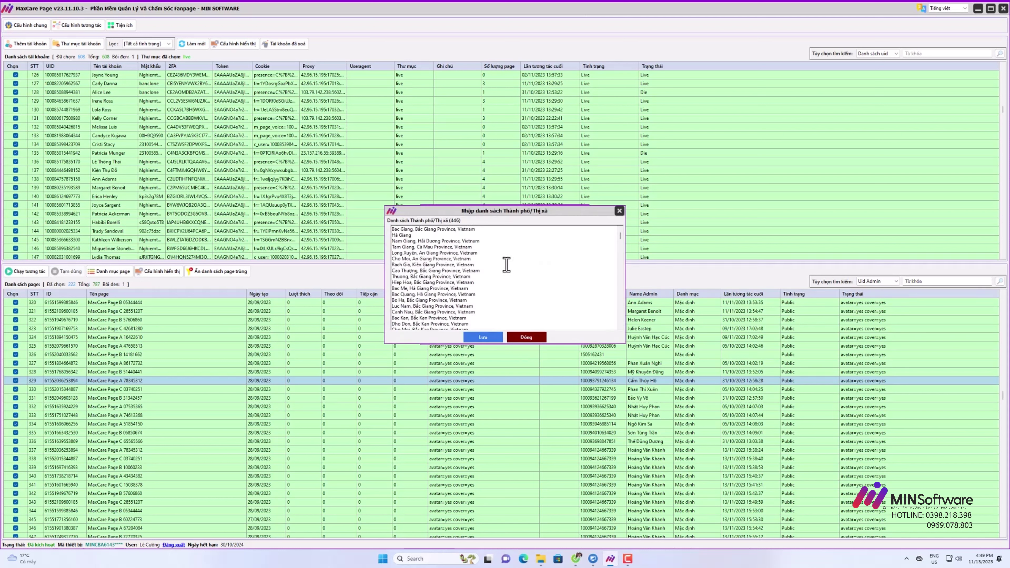
pyautogui.scroll(-8, 464, 279)
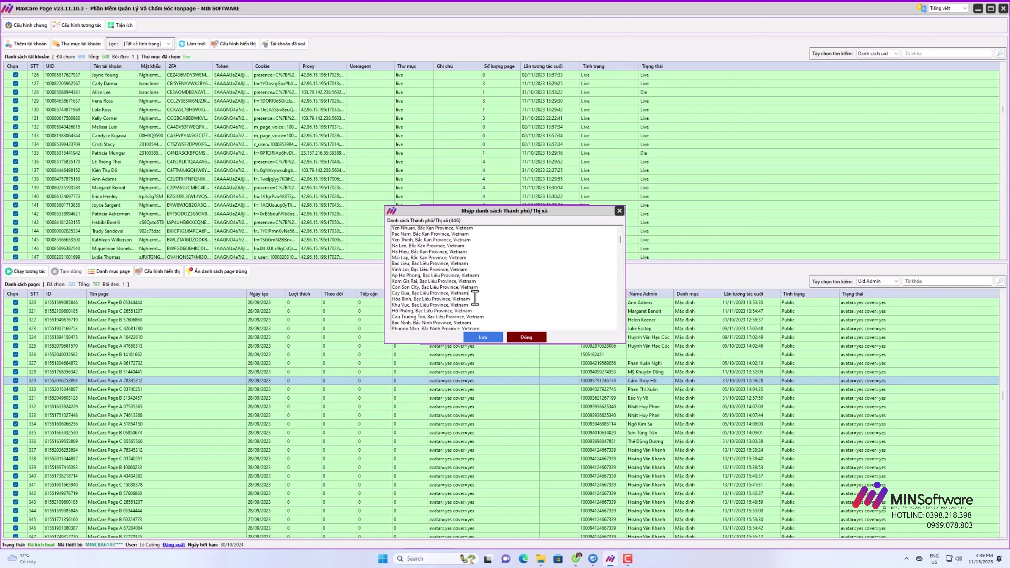
pyautogui.click(483, 337)
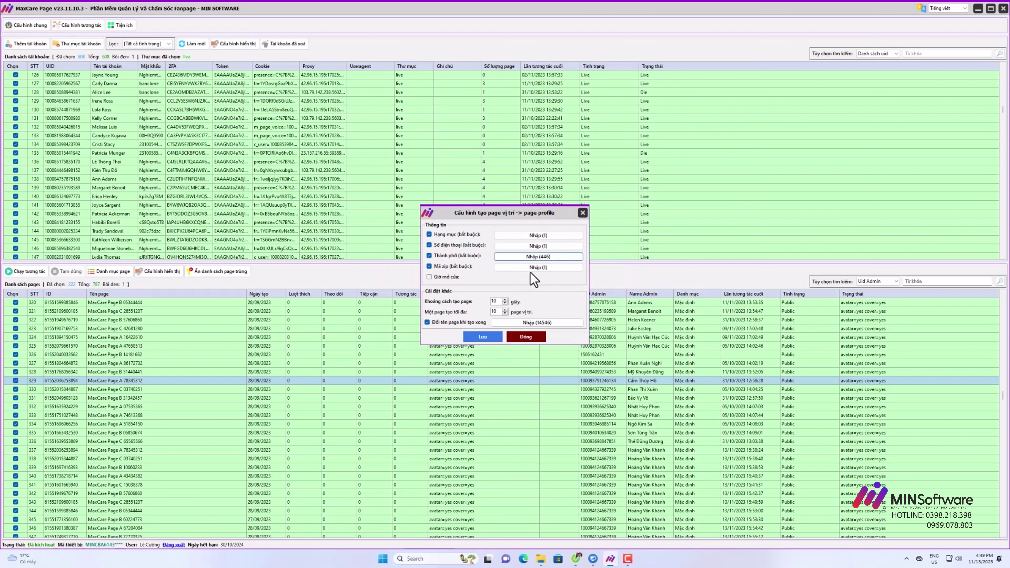
pyautogui.click(533, 268)
pyautogui.doubleClick(399, 230)
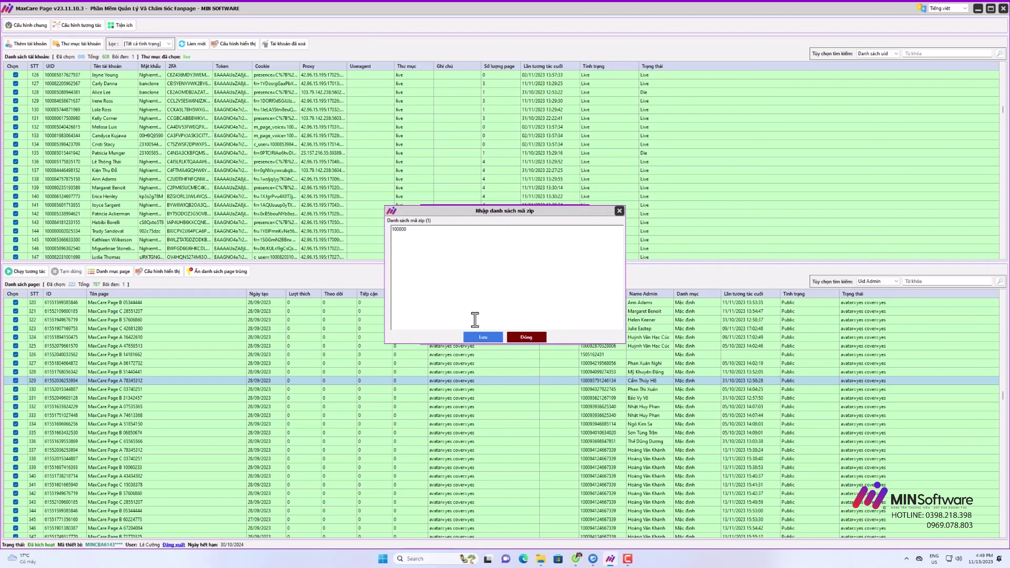
pyautogui.click(486, 339)
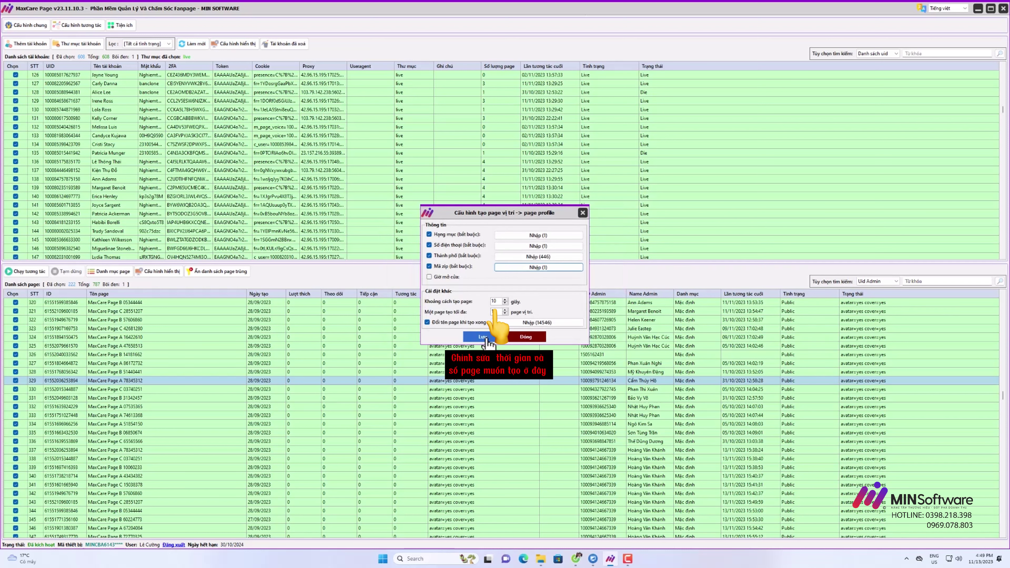
# Step: Set the interval between page creations to 15 seconds and the maximum per page to 50 location pages
pyautogui.doubleClick(499, 312)
pyautogui.press('BackSpace')
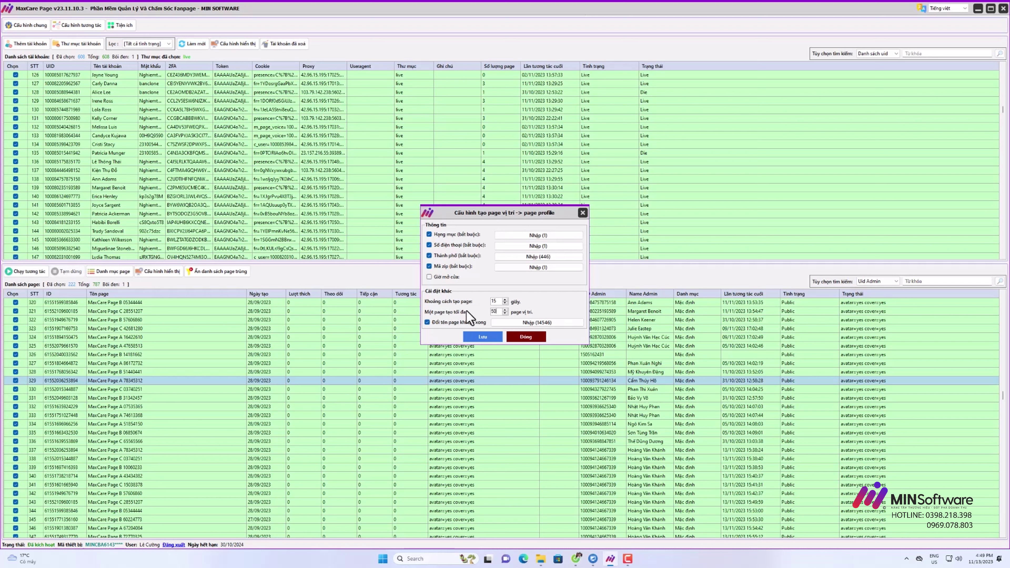
# Step: Review and save the list of names for renaming created pages, and save the settings to start creating location pages
pyautogui.click(552, 322)
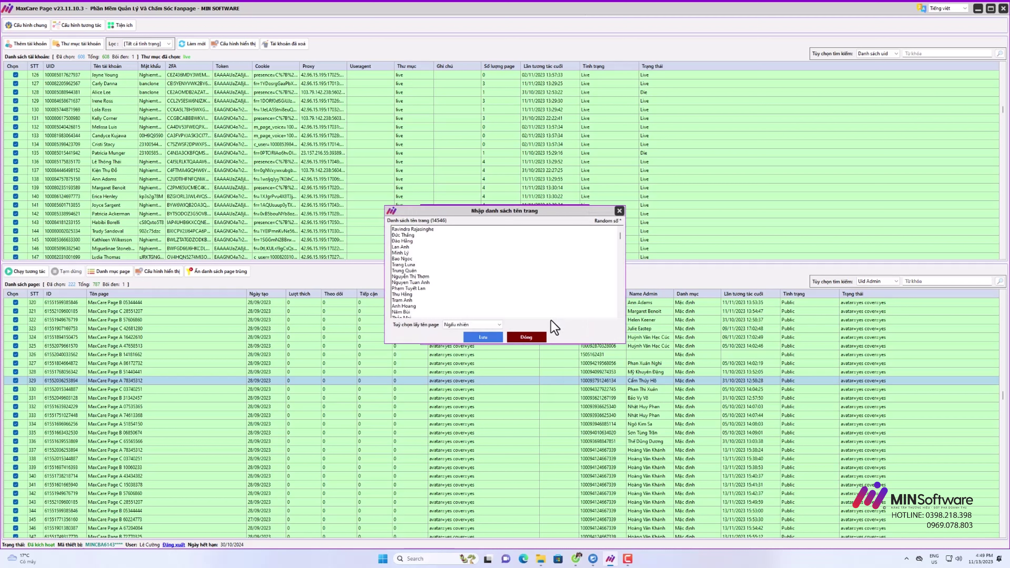
pyautogui.scroll(-10, 469, 260)
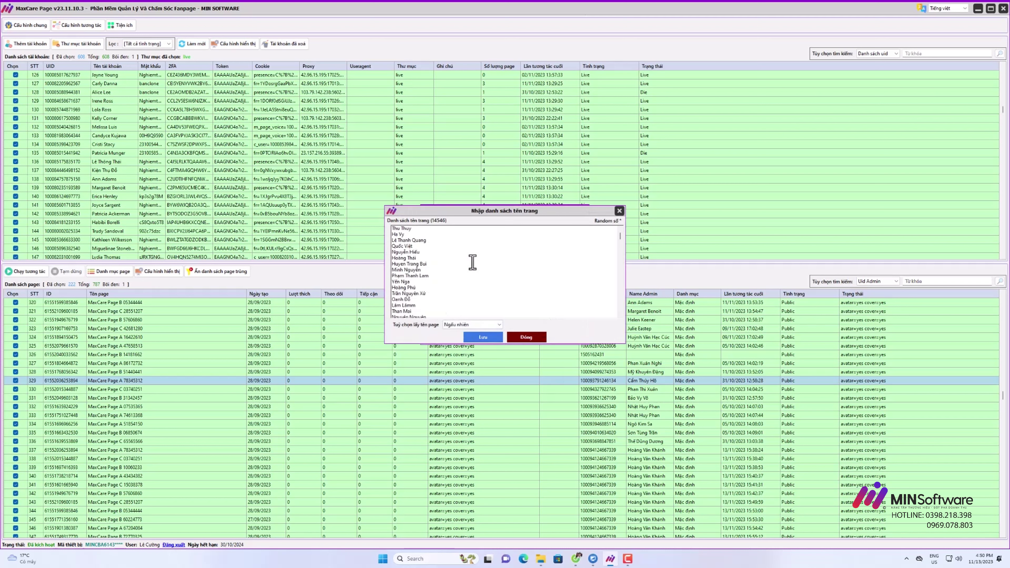
pyautogui.scroll(-15, 472, 262)
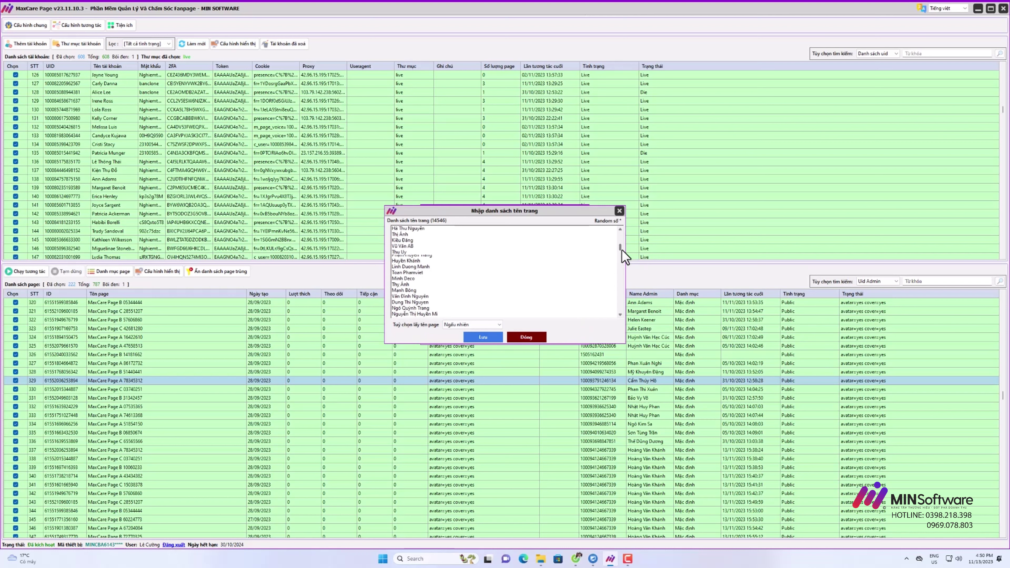
pyautogui.moveTo(621, 250)
pyautogui.mouseDown()
pyautogui.moveTo(622, 313)
pyautogui.moveTo(618, 239)
pyautogui.moveTo(624, 268)
pyautogui.mouseUp()
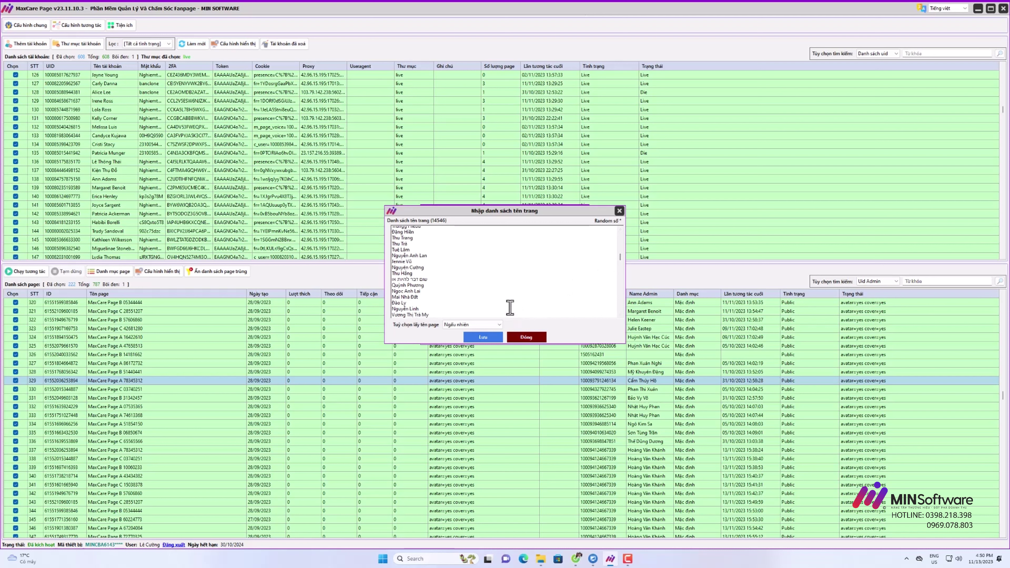
pyautogui.click(480, 338)
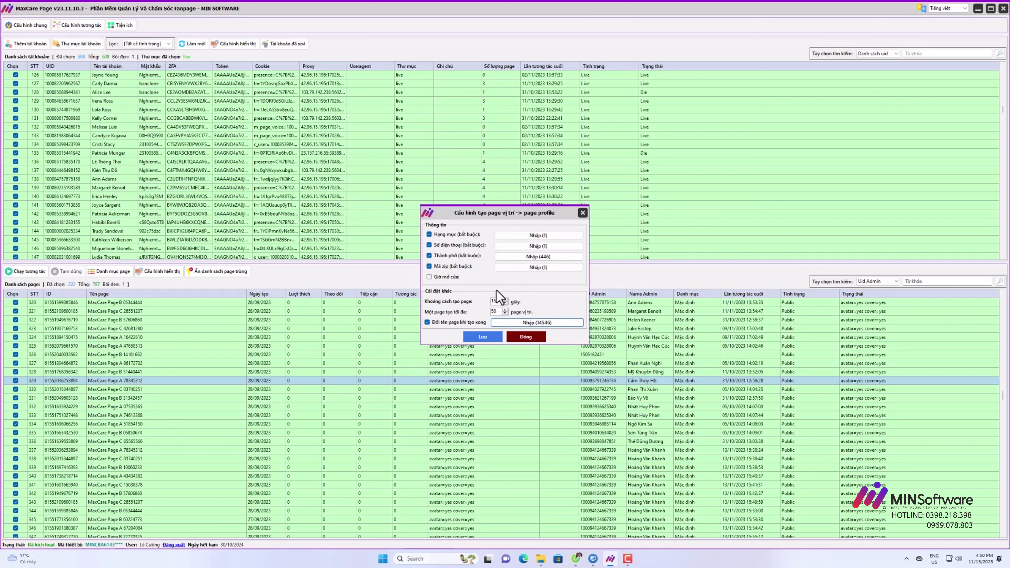
pyautogui.click(483, 337)
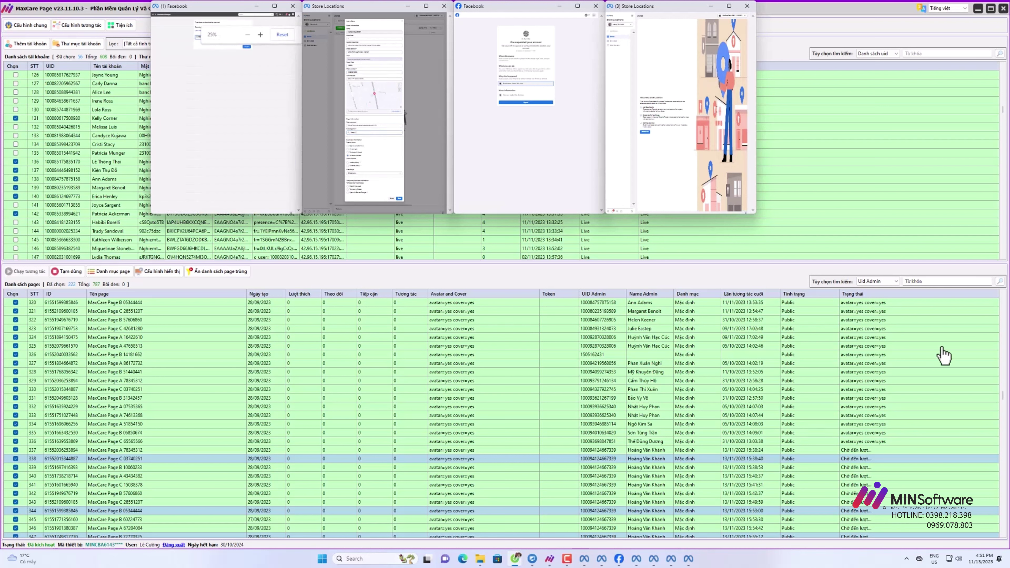
# Step: Close one of the Facebook browser windows and check the run statuses in the page list
pyautogui.click(596, 6)
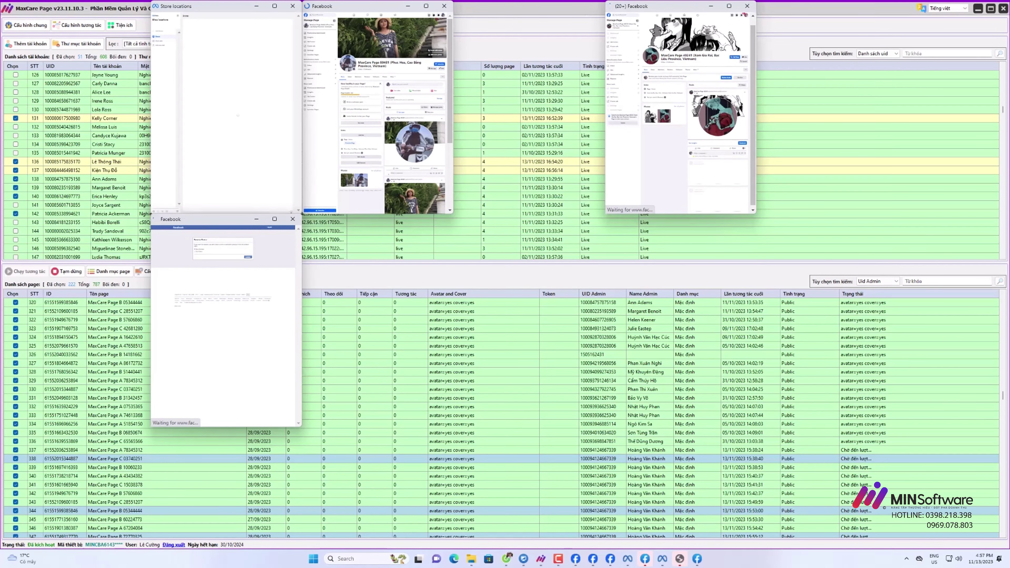
pyautogui.scroll(8, 877, 389)
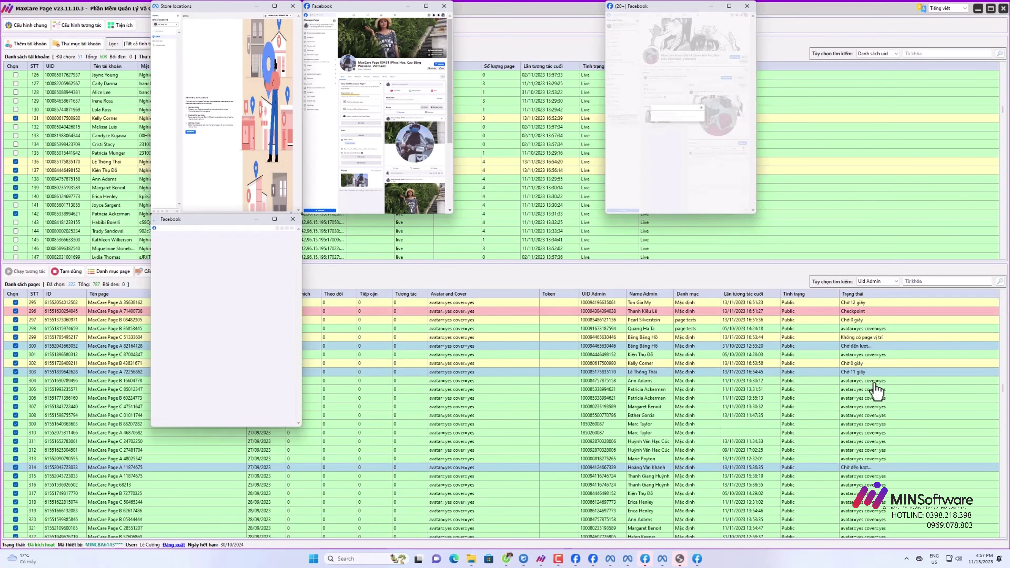
pyautogui.scroll(-8, 875, 432)
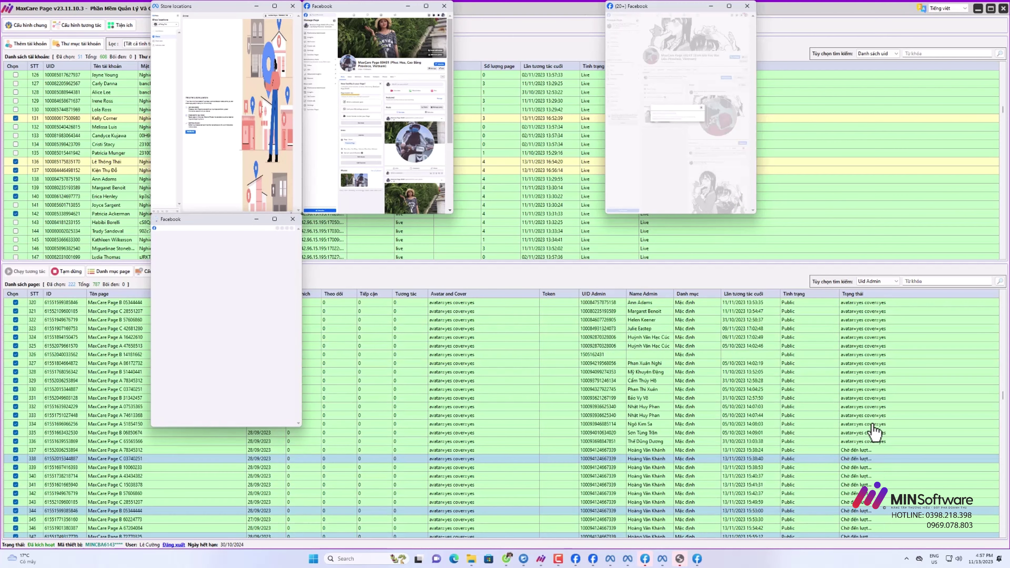
# Step: Minimize MaxCare Page and close UltraViewer so only the automation browser windows remain on the desktop
pyautogui.click(869, 90)
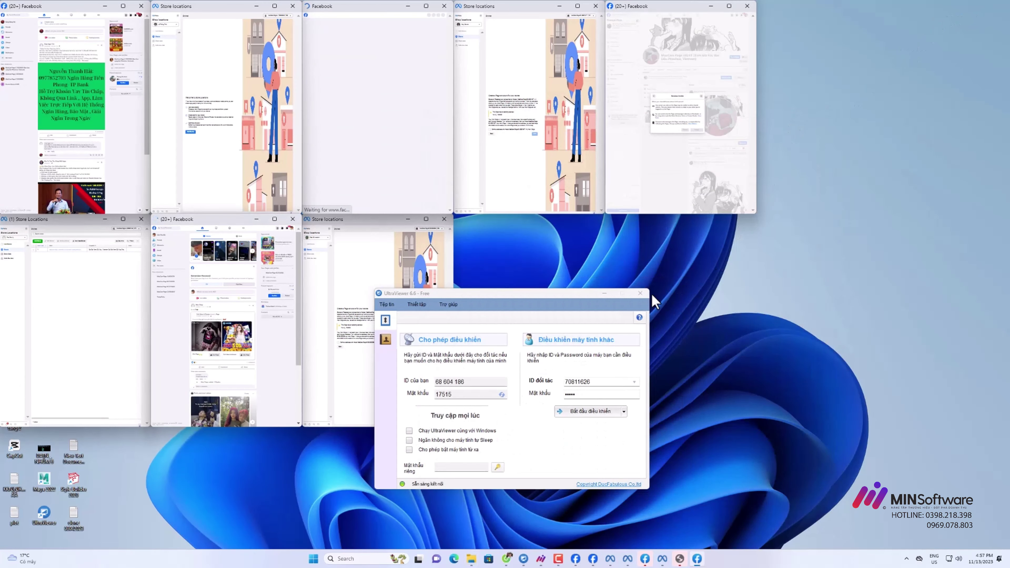
pyautogui.click(640, 293)
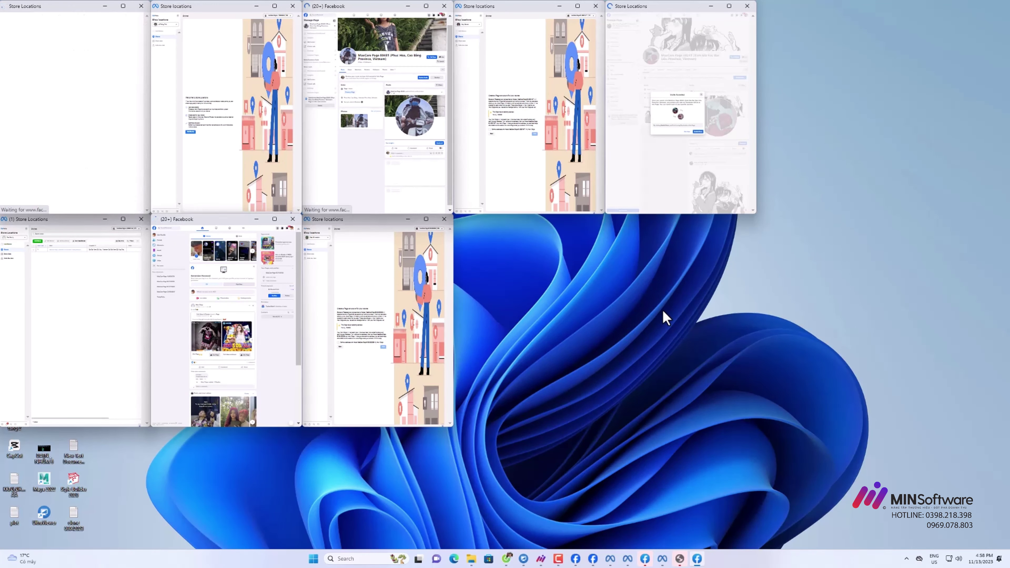